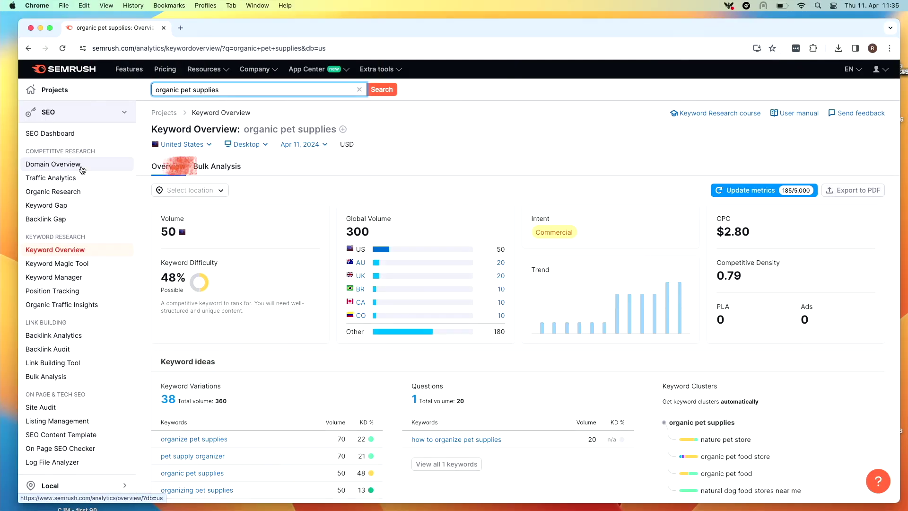
pyautogui.click(83, 169)
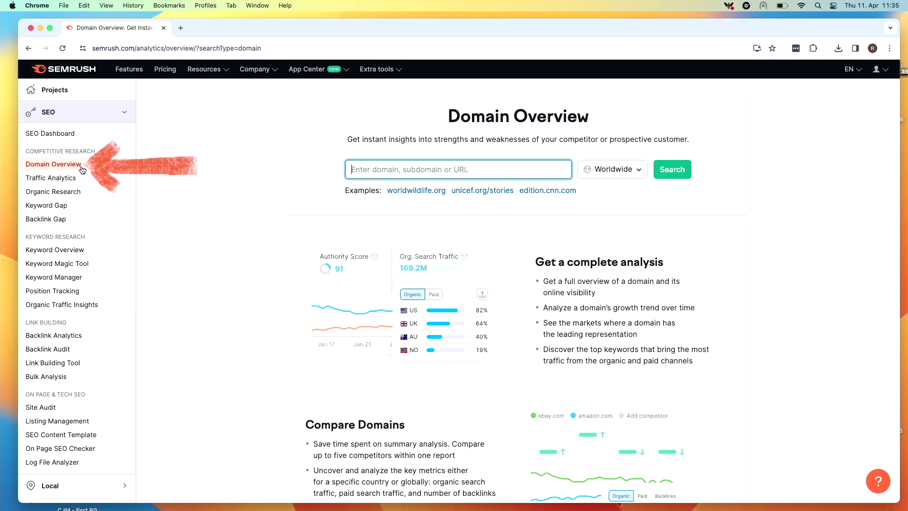
pyautogui.write('www.chewy.com')
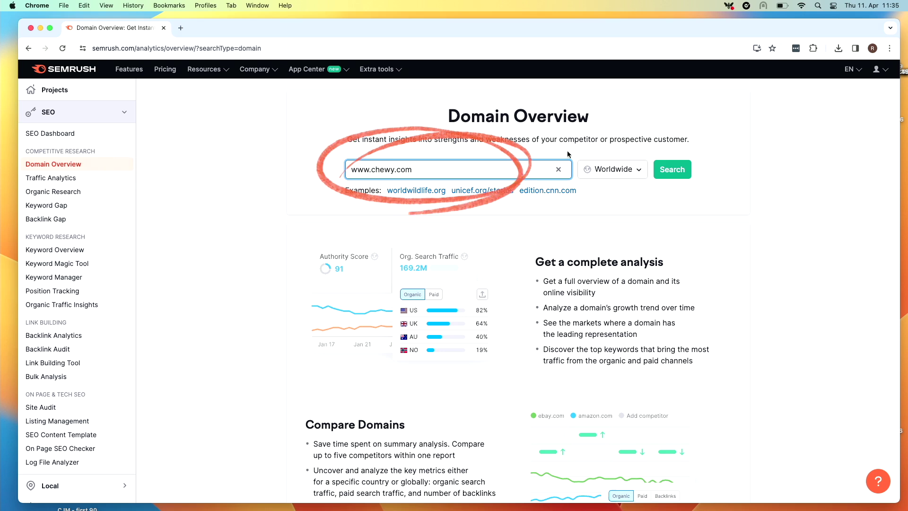
pyautogui.click(673, 169)
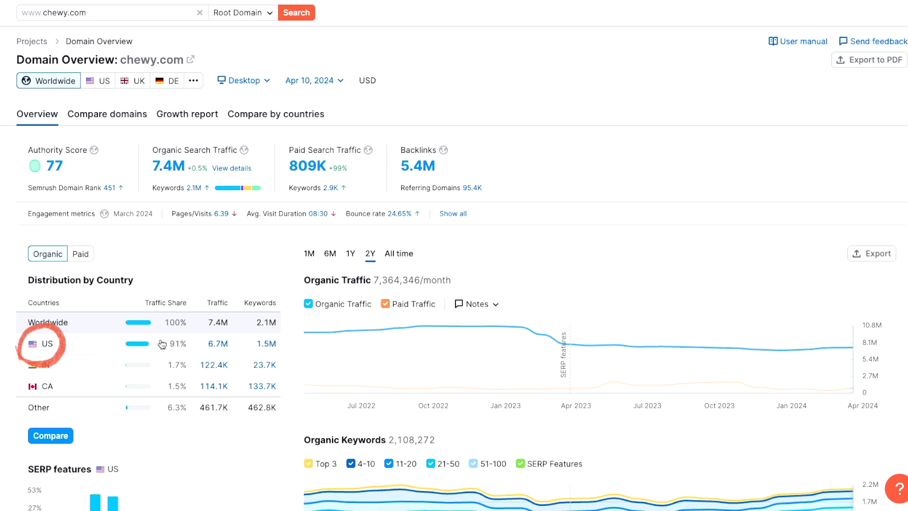
# - Open chewy.com's 1.5M US organic keyword positions and bring up the KD filter
pyautogui.click(266, 344)
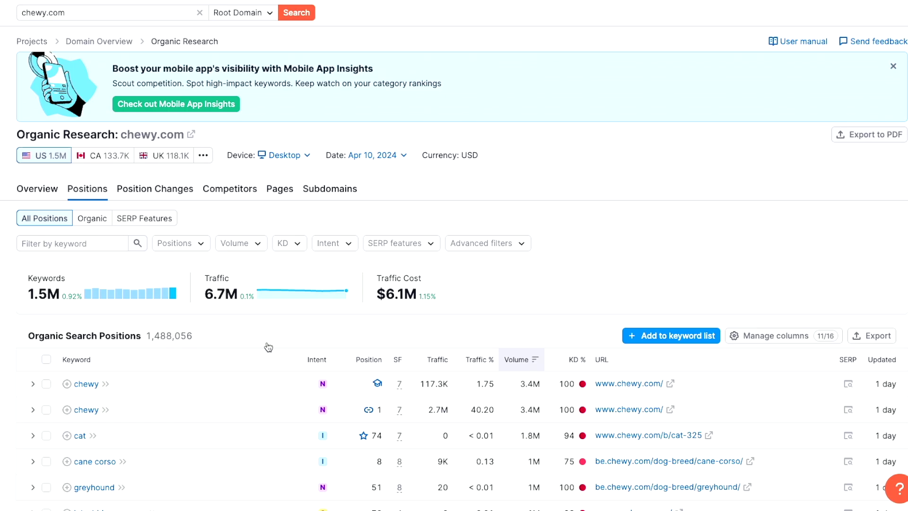
pyautogui.scroll(-6, 551, 295)
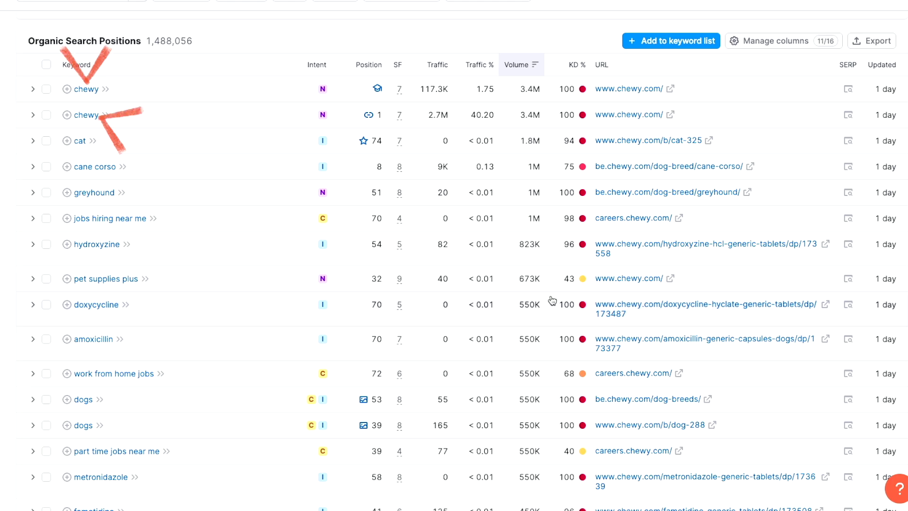
pyautogui.scroll(3, 552, 299)
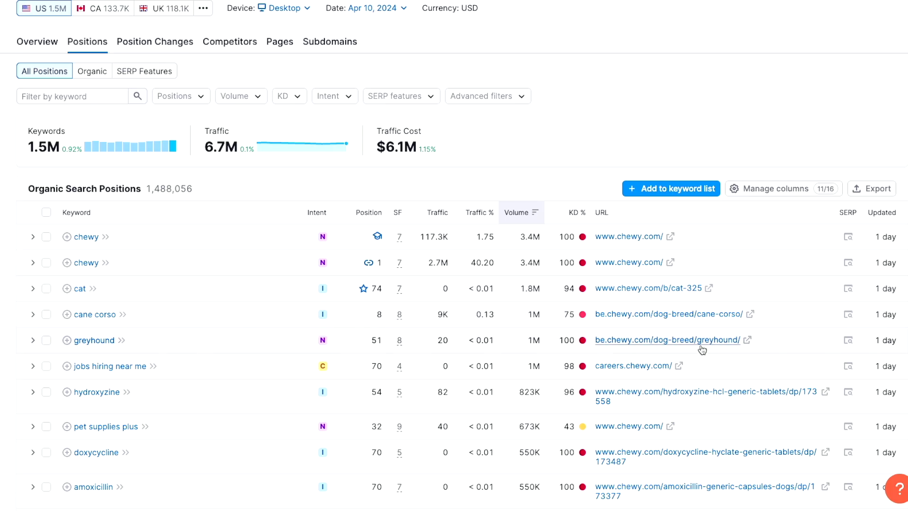
pyautogui.moveTo(324, 264)
pyautogui.moveTo(573, 234)
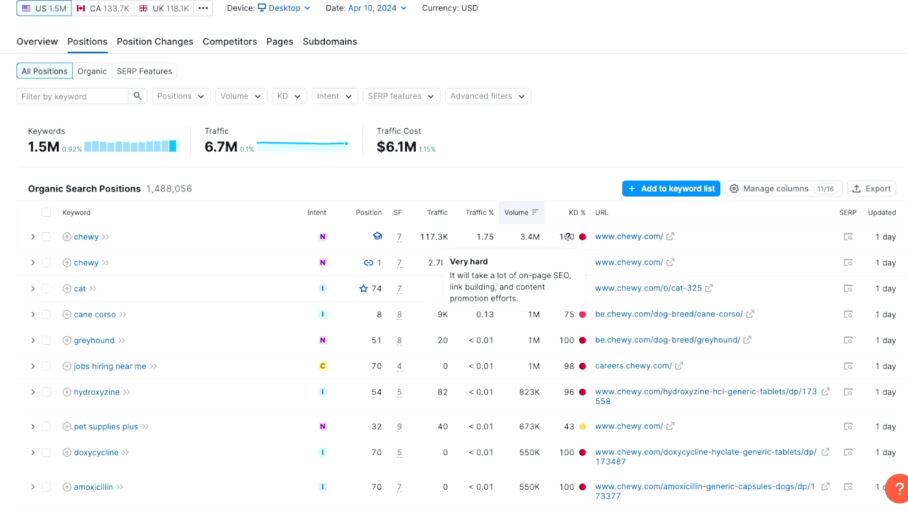
pyautogui.scroll(3, 503, 250)
pyautogui.click(294, 243)
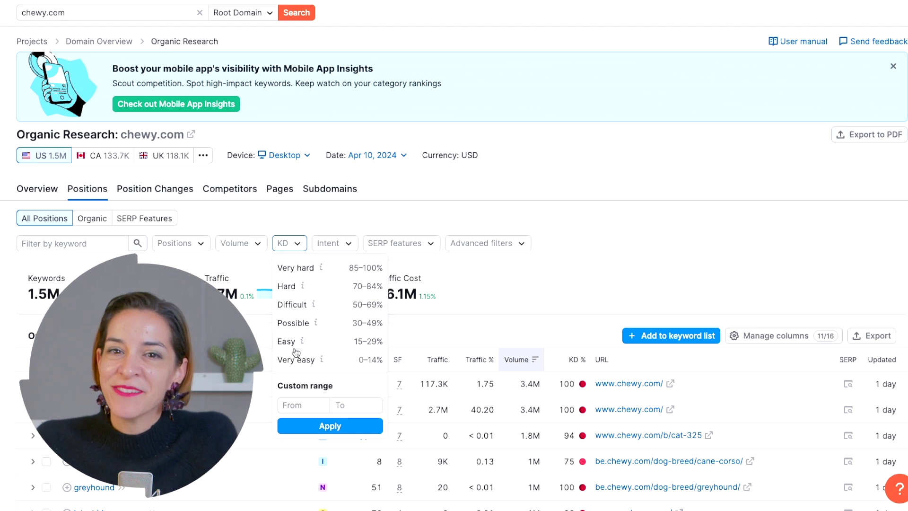
# - Filter chewy.com's US positions to a custom keyword difficulty range of 0–49%
pyautogui.click(302, 406)
pyautogui.write('0')
pyautogui.click(353, 406)
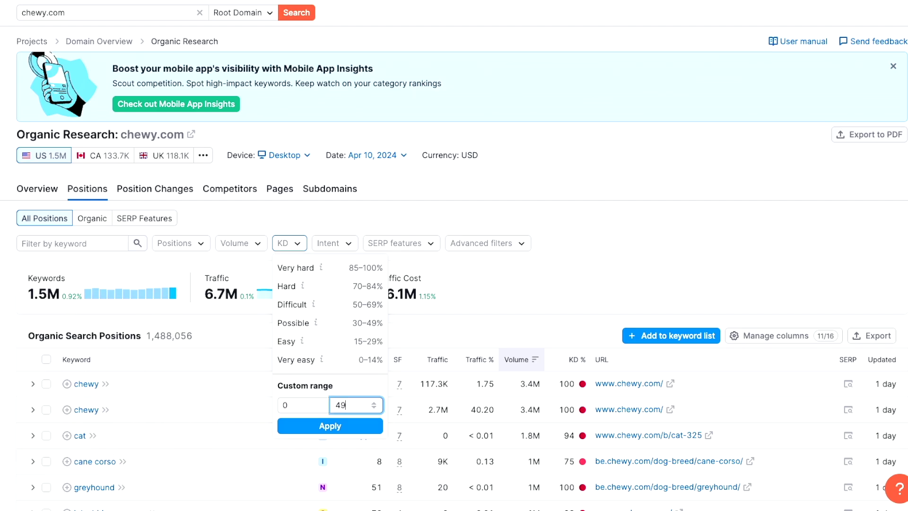
pyautogui.click(331, 426)
pyautogui.scroll(-3, 508, 289)
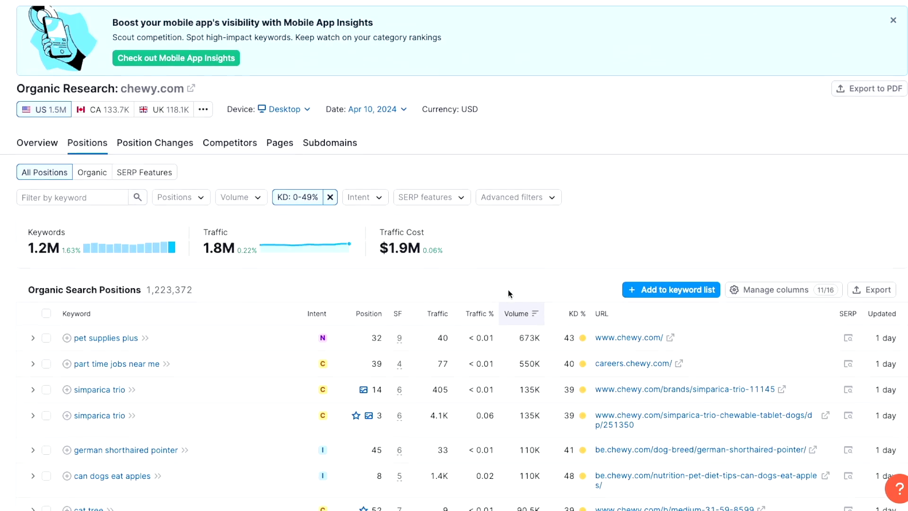
pyautogui.scroll(-3, 508, 290)
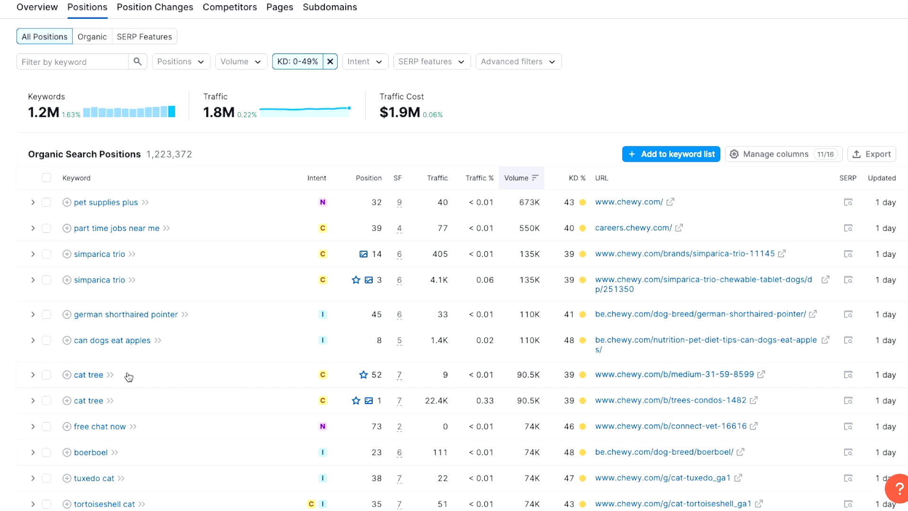
pyautogui.scroll(5, 267, 365)
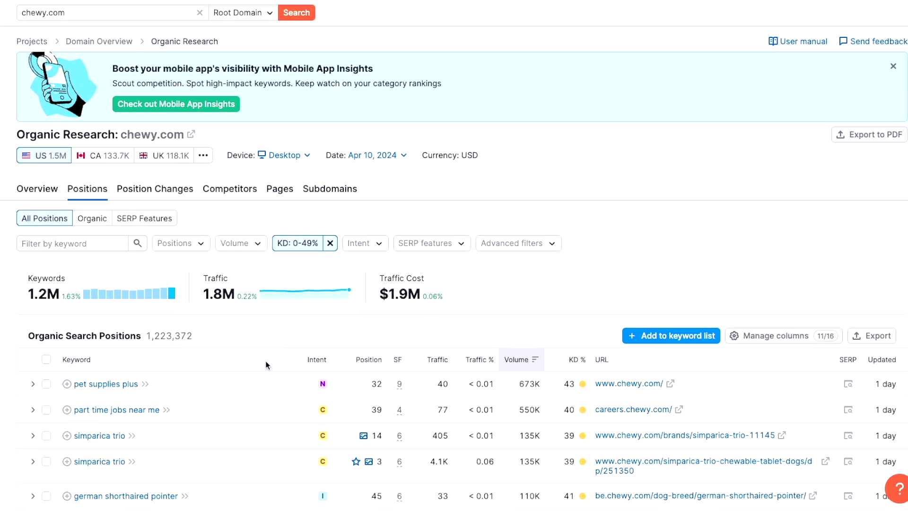
# - Add advanced filters for keywords containing 'organic' and 'dog', leaving 220 keywords
pyautogui.click(510, 243)
pyautogui.write('organic')
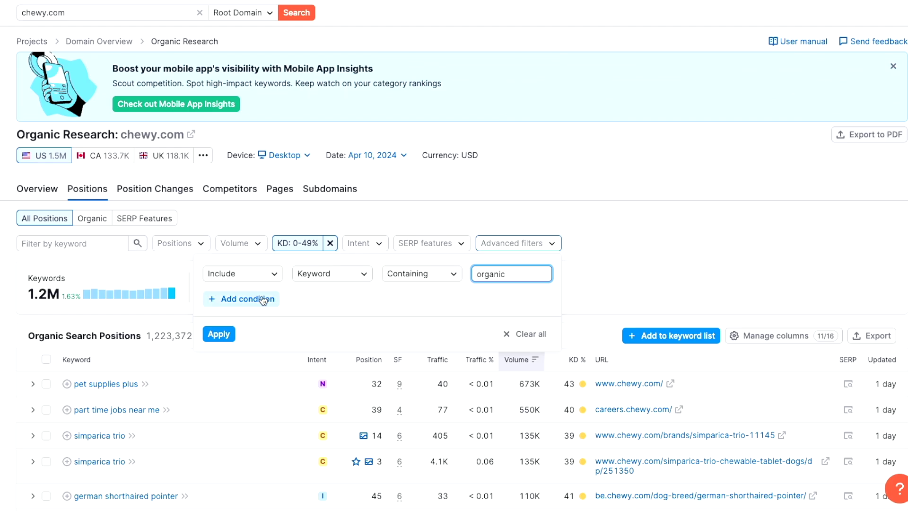
pyautogui.click(239, 299)
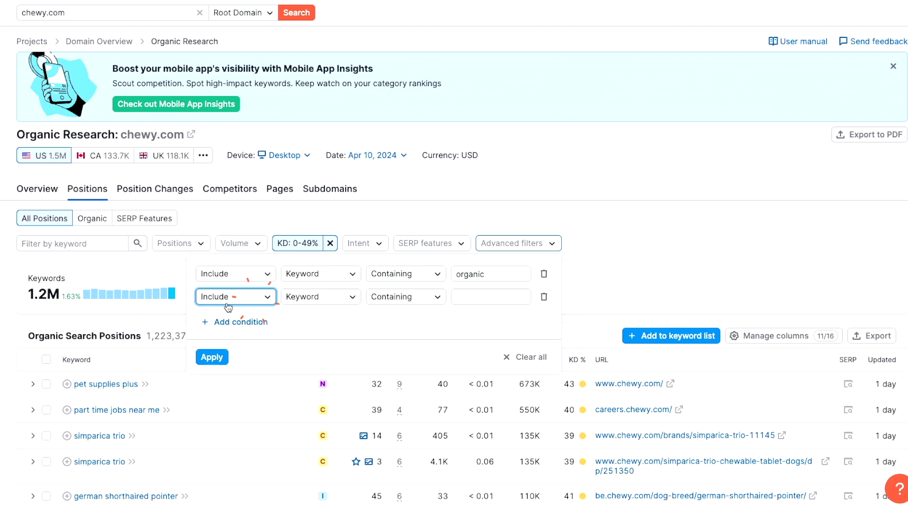
pyautogui.click(471, 296)
pyautogui.write('dog')
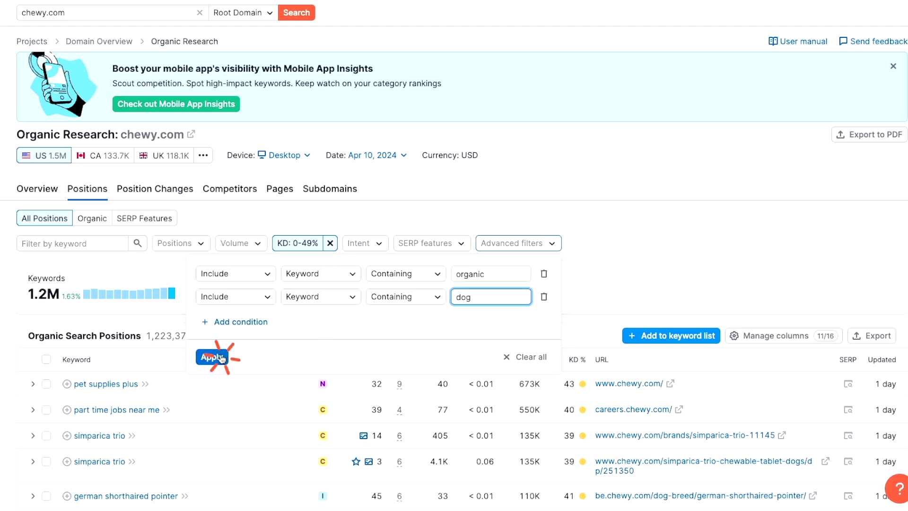
pyautogui.click(219, 356)
pyautogui.scroll(-1, 198, 374)
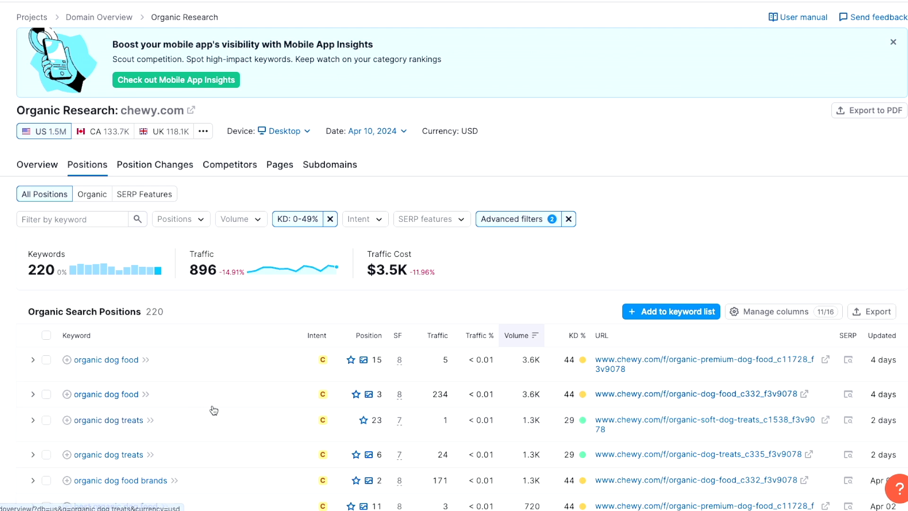
pyautogui.scroll(-1, 211, 412)
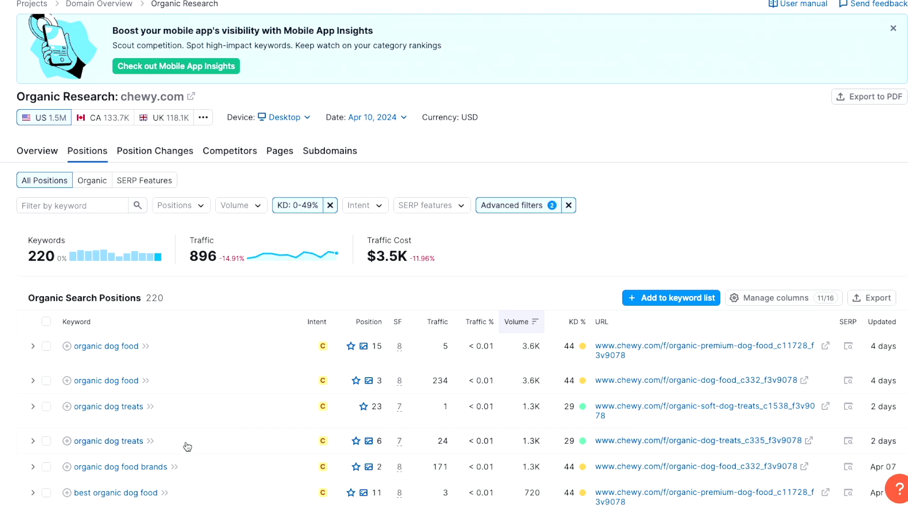
pyautogui.click(67, 440)
pyautogui.scroll(-7, 71, 442)
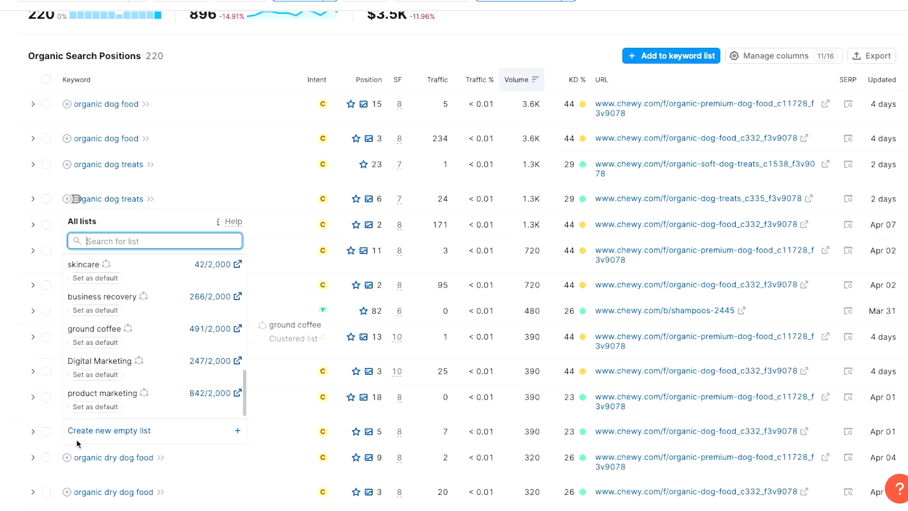
pyautogui.click(119, 348)
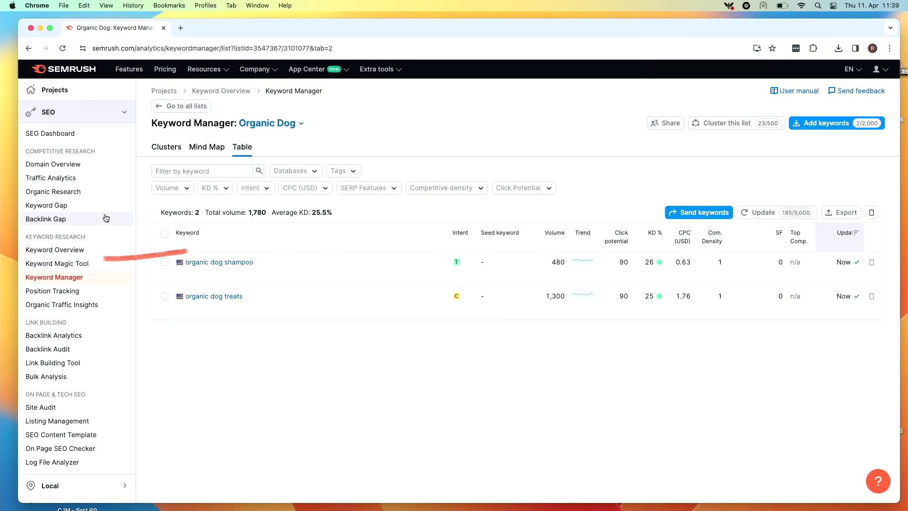
pyautogui.click(75, 264)
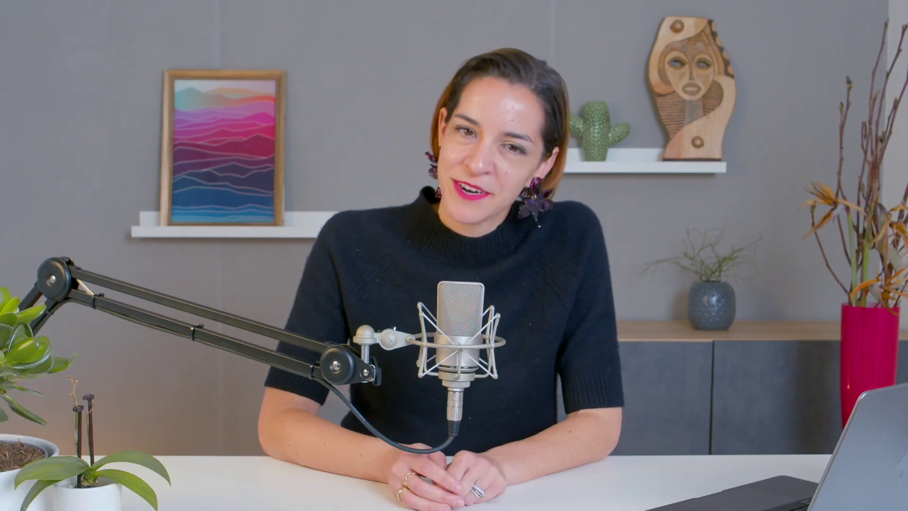
# - Search Keyword Magic Tool for 'organic dog treats', filtering to KD 0–49% and two intents including transactional
pyautogui.write('organic dog treats')
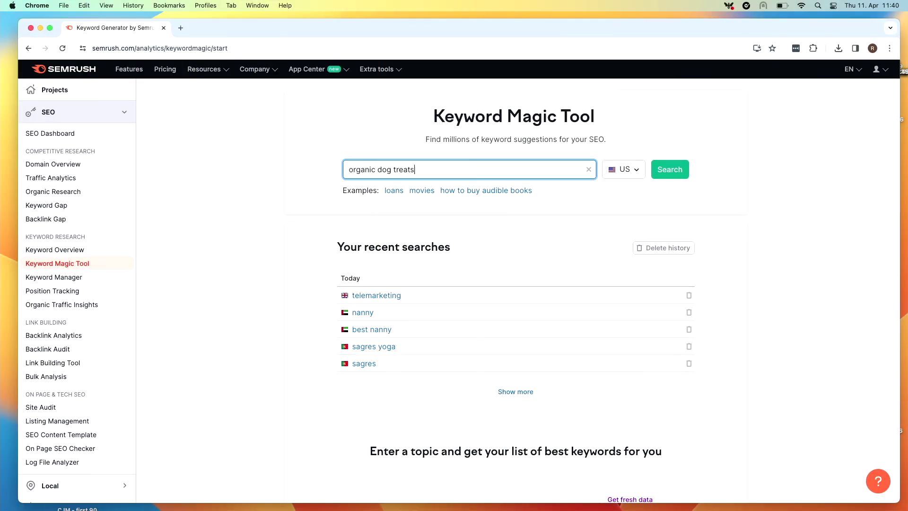
pyautogui.click(667, 174)
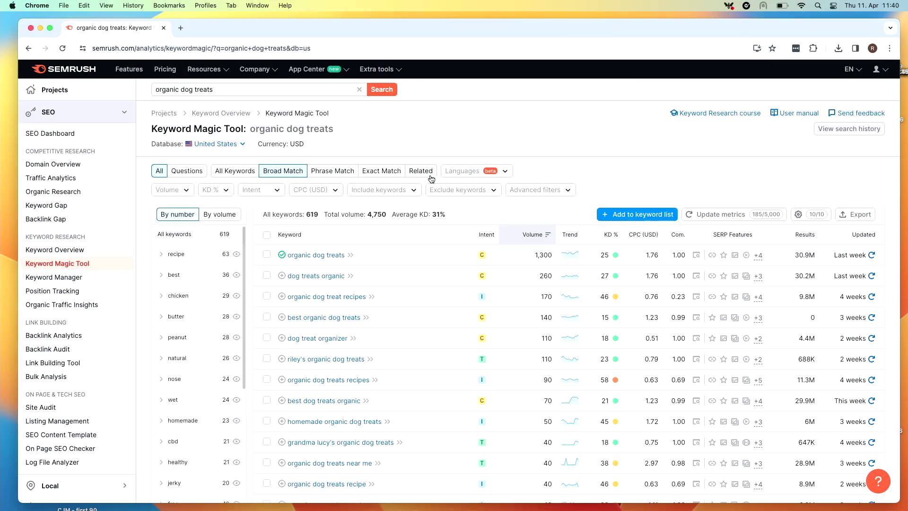
pyautogui.click(217, 190)
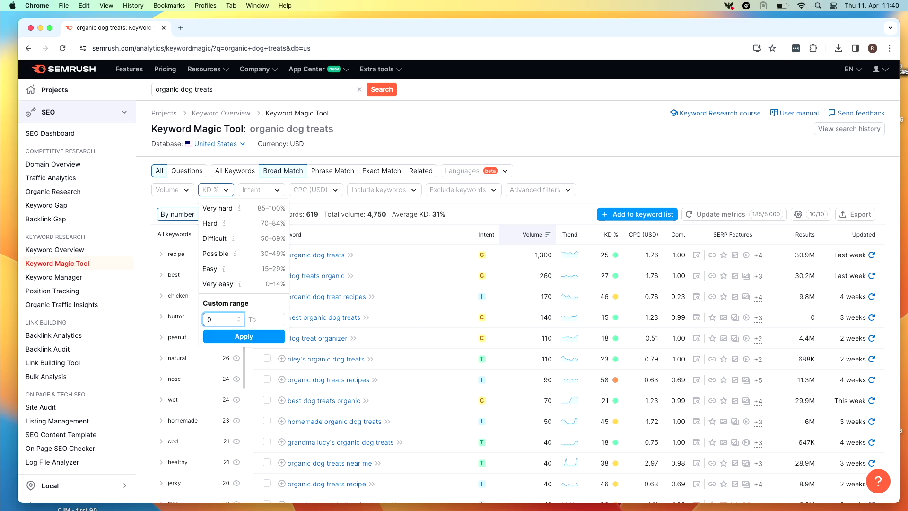
pyautogui.click(244, 334)
pyautogui.click(265, 253)
pyautogui.click(304, 273)
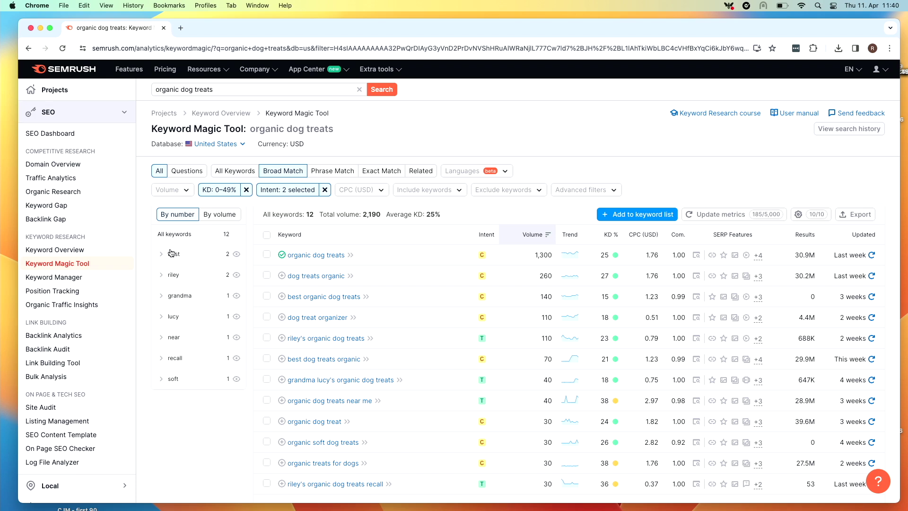
# - Add the 'best' group keywords, including 'best organic dog treats', to the Organic Dog list
pyautogui.click(183, 255)
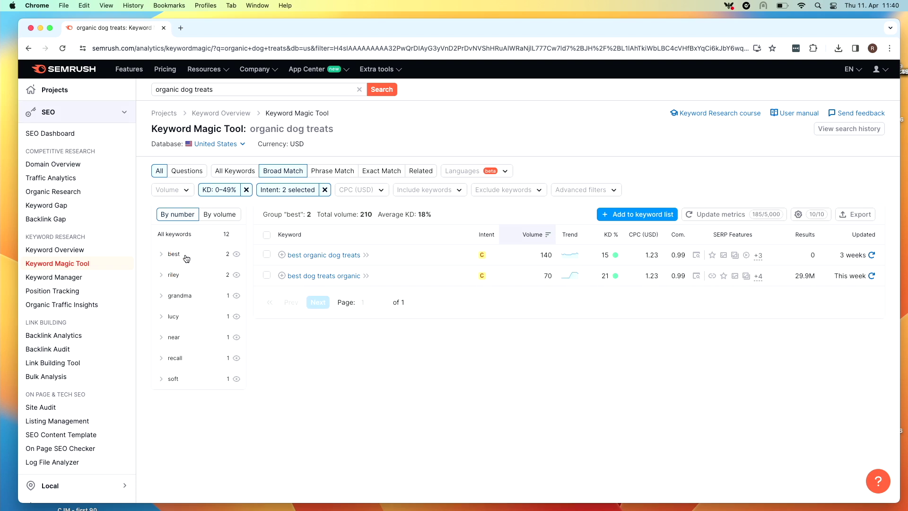
pyautogui.click(266, 255)
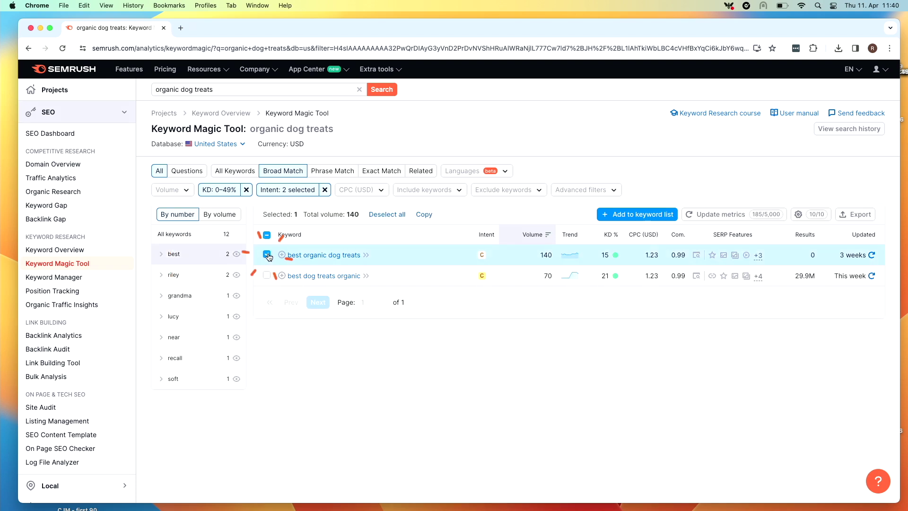
pyautogui.click(267, 276)
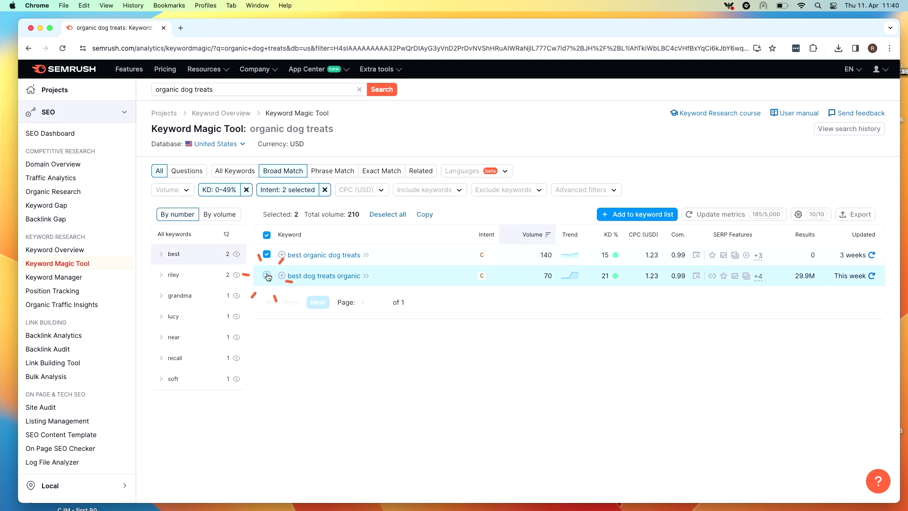
pyautogui.click(288, 255)
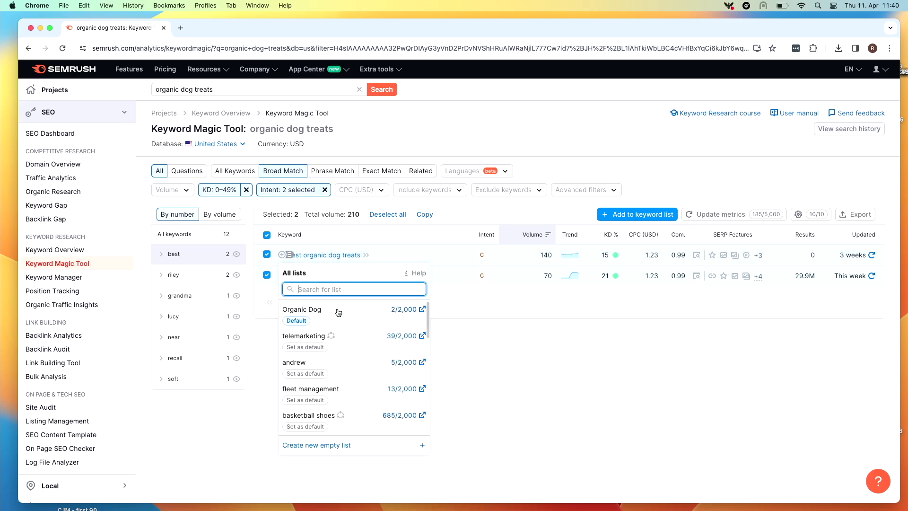
pyautogui.click(473, 331)
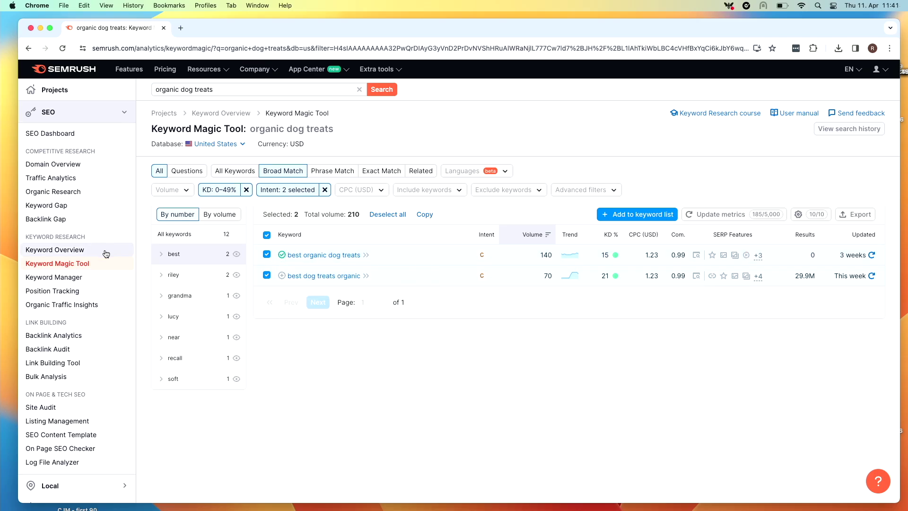
pyautogui.click(70, 211)
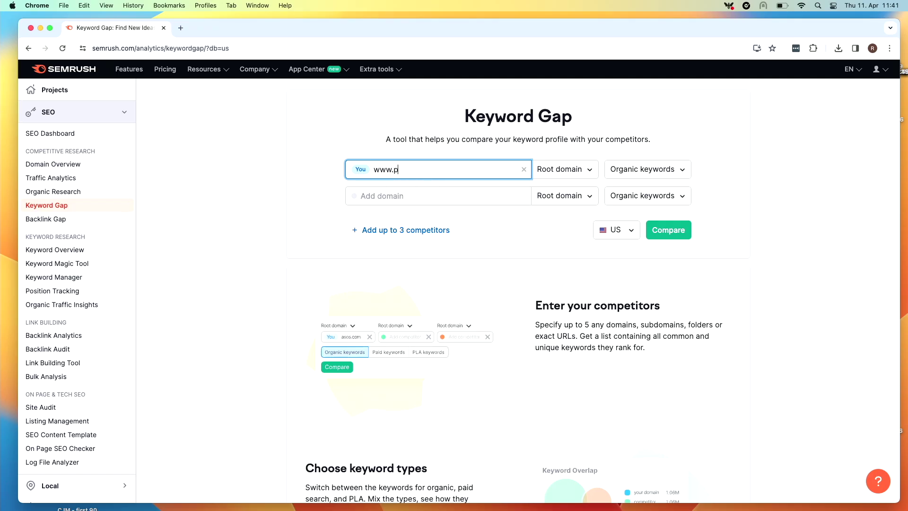
pyautogui.click(404, 199)
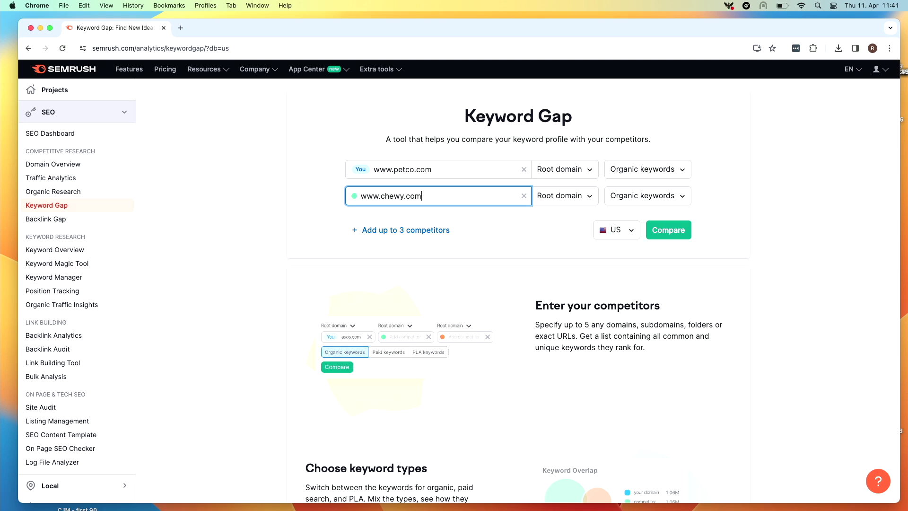
pyautogui.click(663, 232)
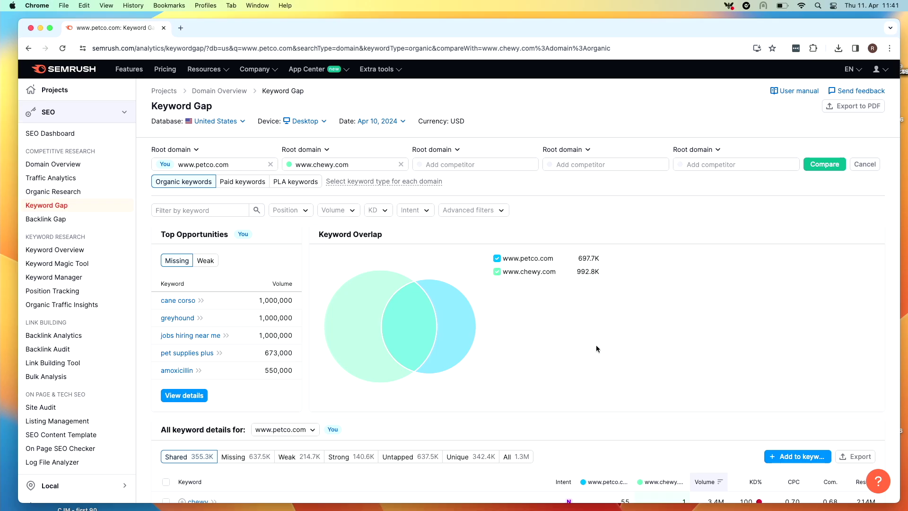
# - Review the Missing keywords chewy ranks for but petco lacks, checking their KD values
pyautogui.scroll(-5, 596, 347)
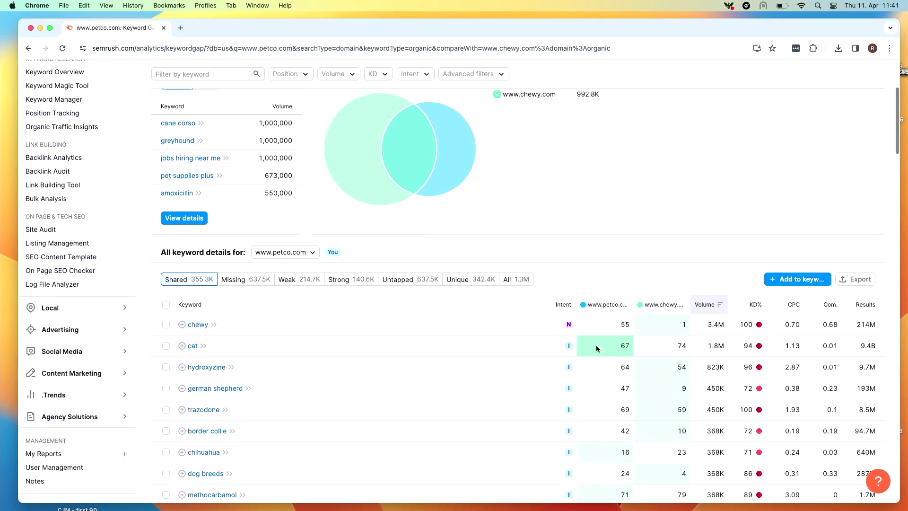
pyautogui.scroll(-1, 596, 348)
pyautogui.click(255, 241)
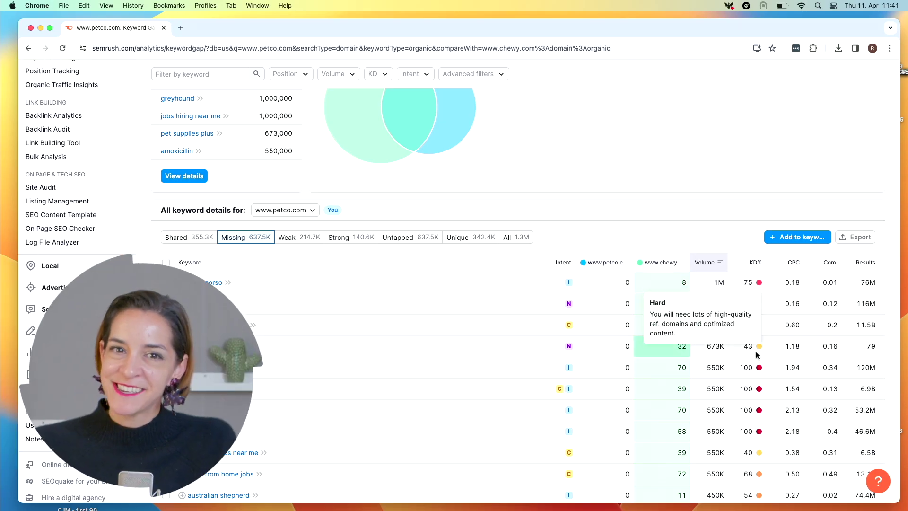
pyautogui.moveTo(760, 368)
pyautogui.moveTo(757, 347)
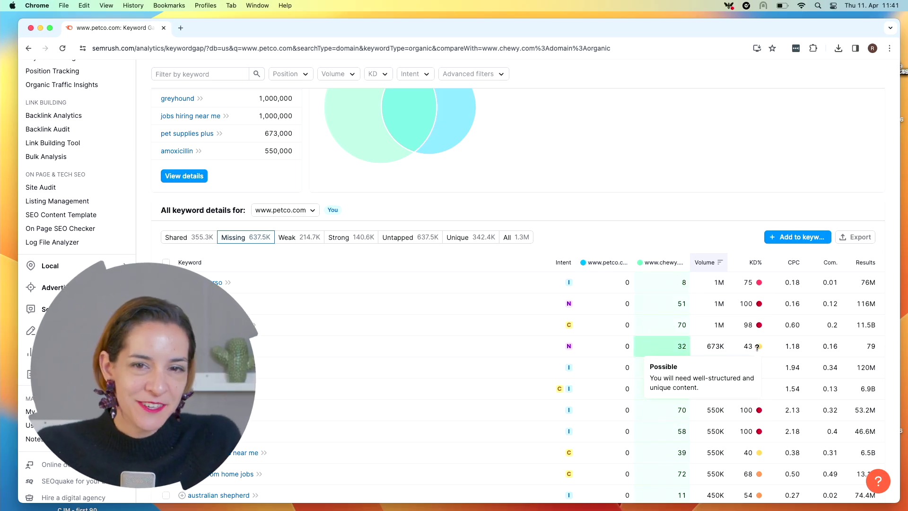
pyautogui.scroll(-5, 648, 209)
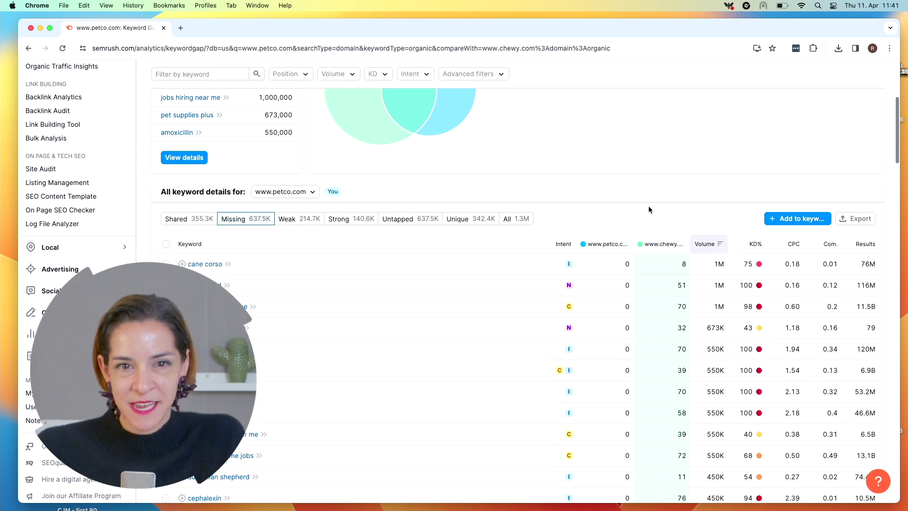
pyautogui.scroll(-7, 649, 209)
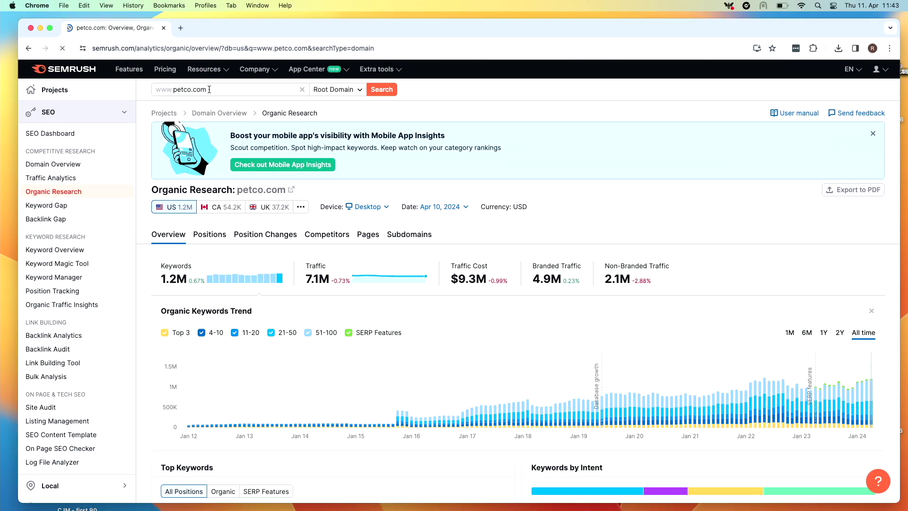
pyautogui.click(209, 90)
pyautogui.write('www.chewy.com')
pyautogui.press('Return')
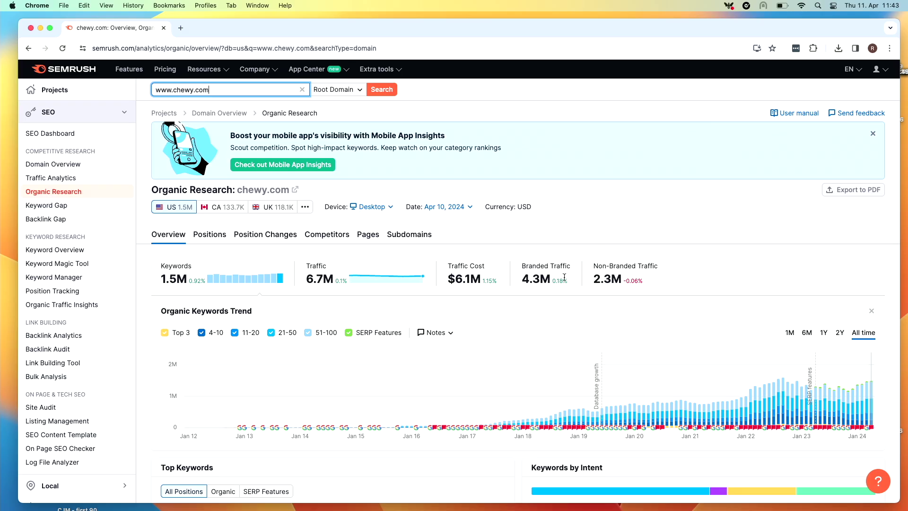